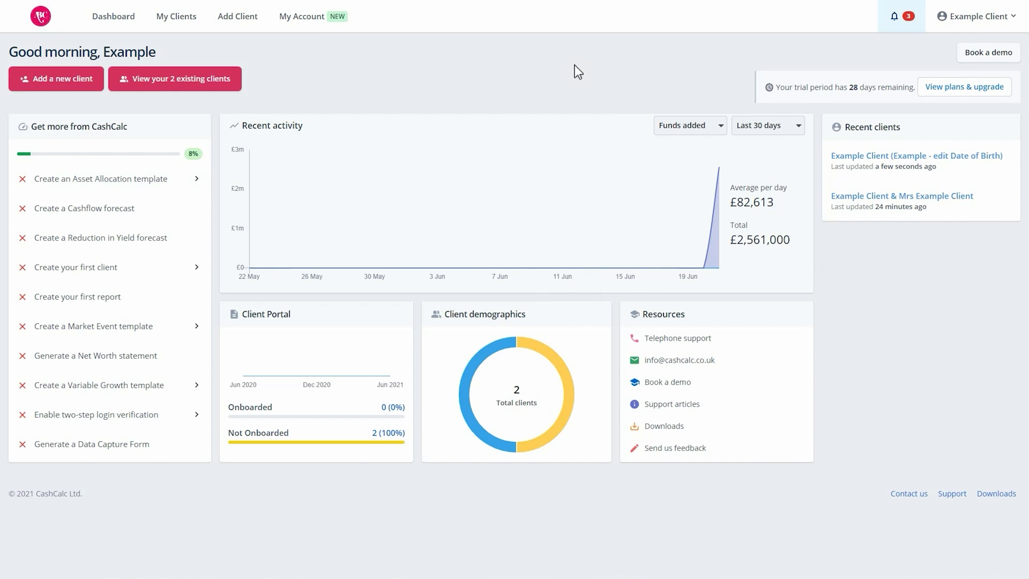
Open the recent client's record for editing and set the birth date to 15 September 1963.
click(870, 159)
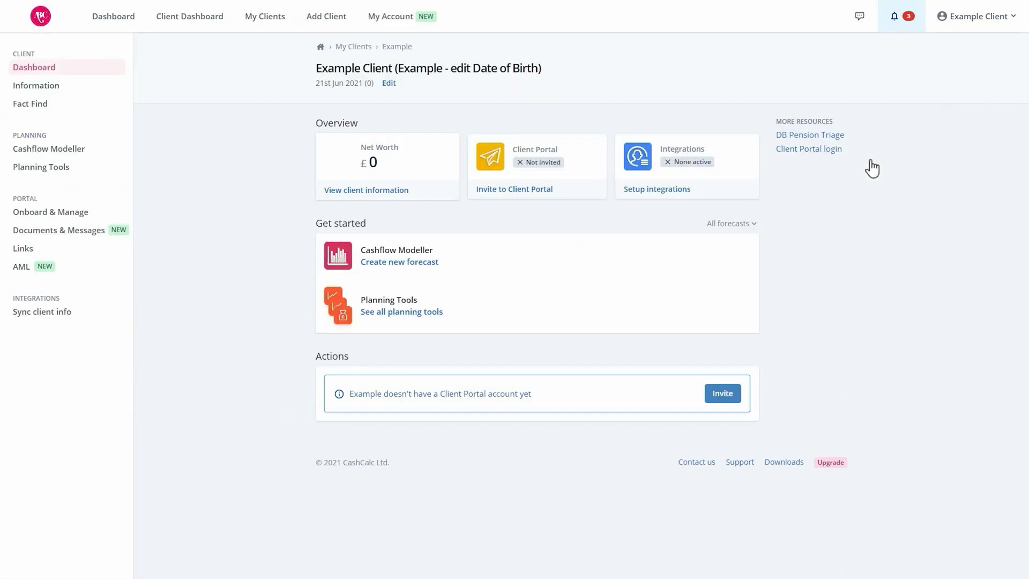
click(390, 83)
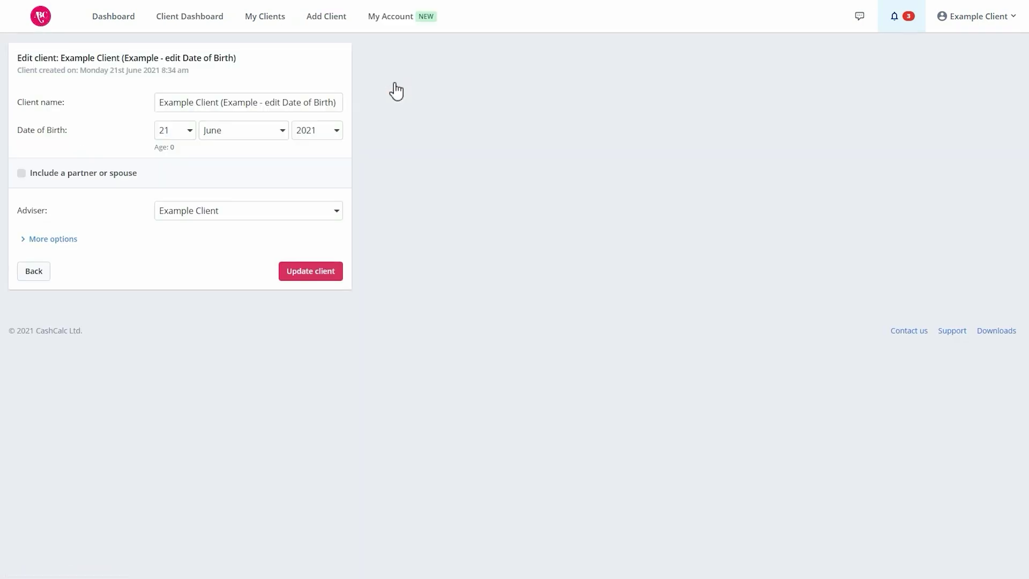
click(175, 130)
click(166, 305)
click(244, 131)
click(227, 245)
click(325, 134)
scroll(323, 198, up, 12)
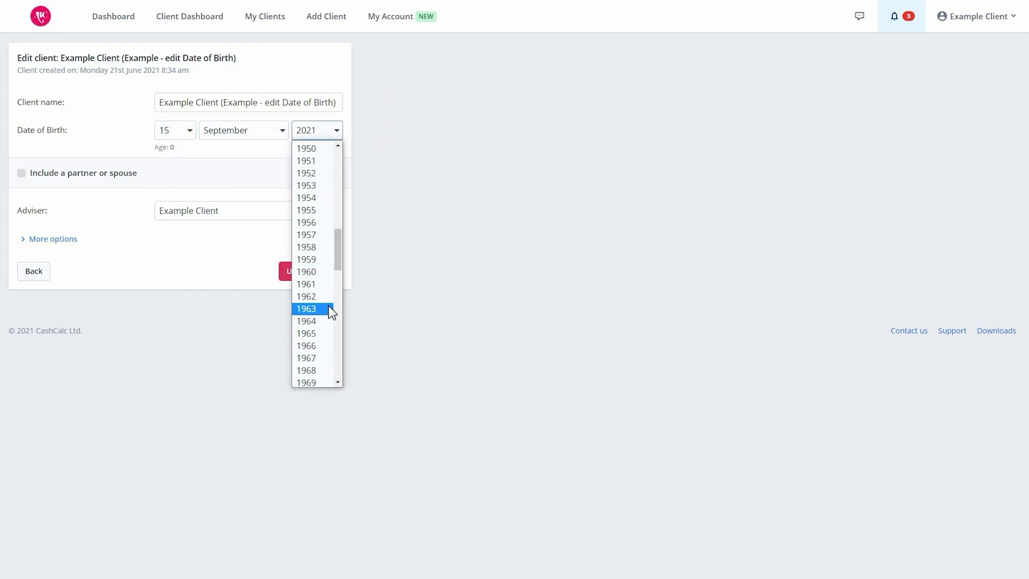
click(328, 306)
Add a partner with her name and a birth date in November 1966.
click(25, 174)
click(179, 213)
text(Ms Example Client)
click(257, 242)
click(220, 378)
click(318, 238)
click(319, 416)
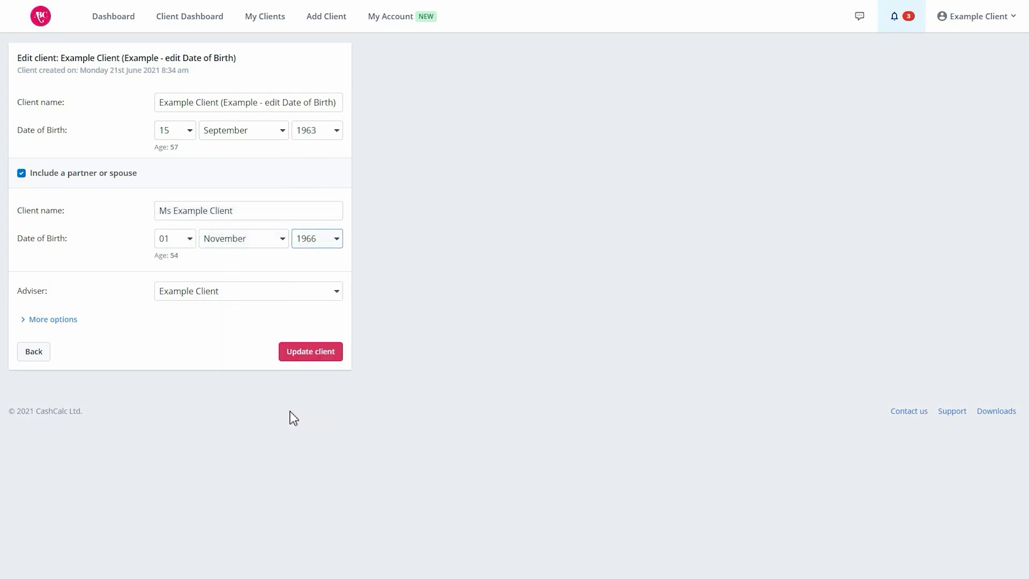
Set the client as male and the partner as female, add e-mail and telephone, and save.
click(59, 320)
click(260, 364)
click(297, 384)
click(232, 450)
key(Tab)
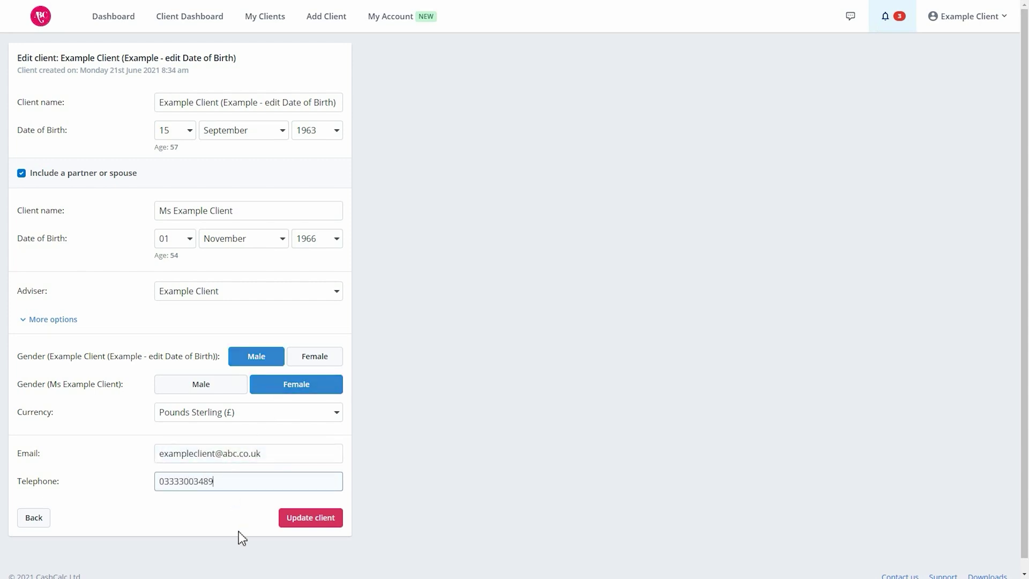
click(323, 525)
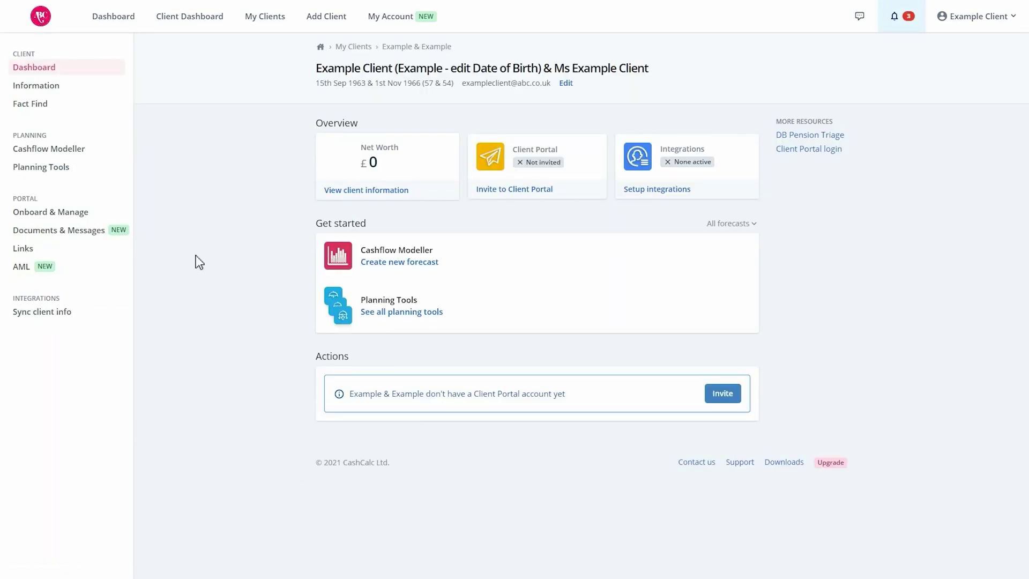
Review the client's incomes, expenses and pensions, then start a Client Portal invitation from Onboard & Manage.
click(46, 86)
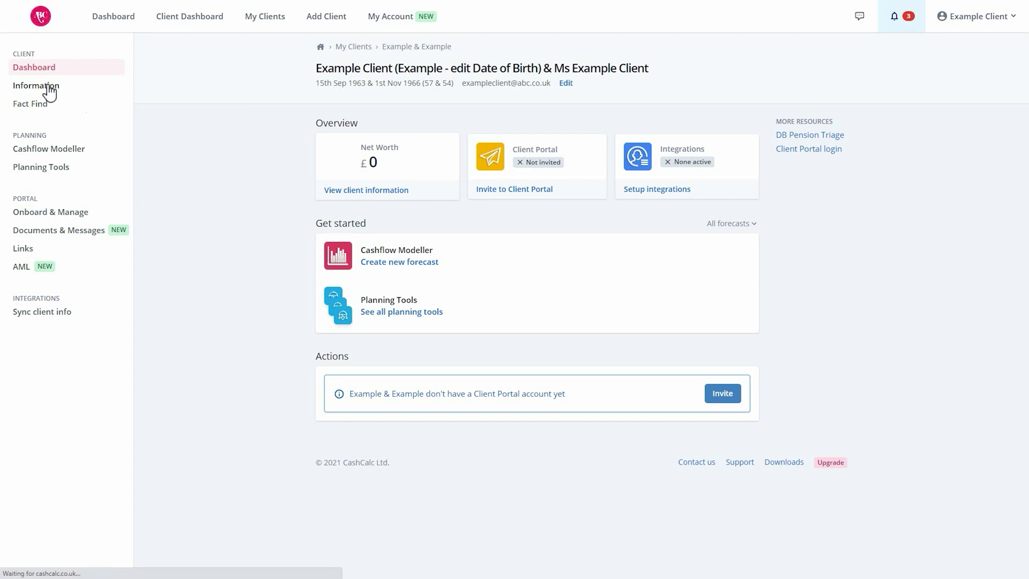
click(596, 134)
click(639, 134)
click(484, 138)
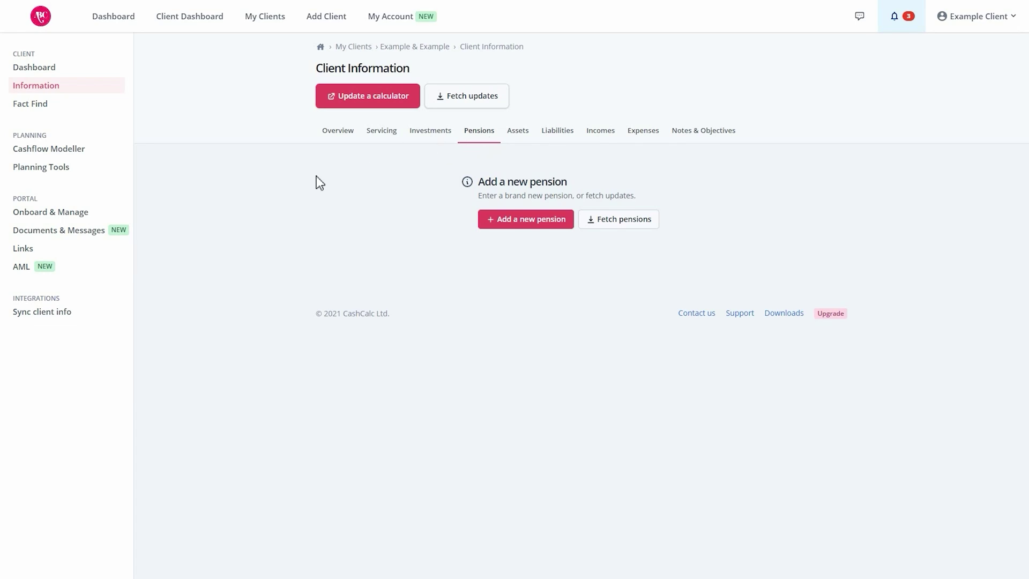
click(83, 214)
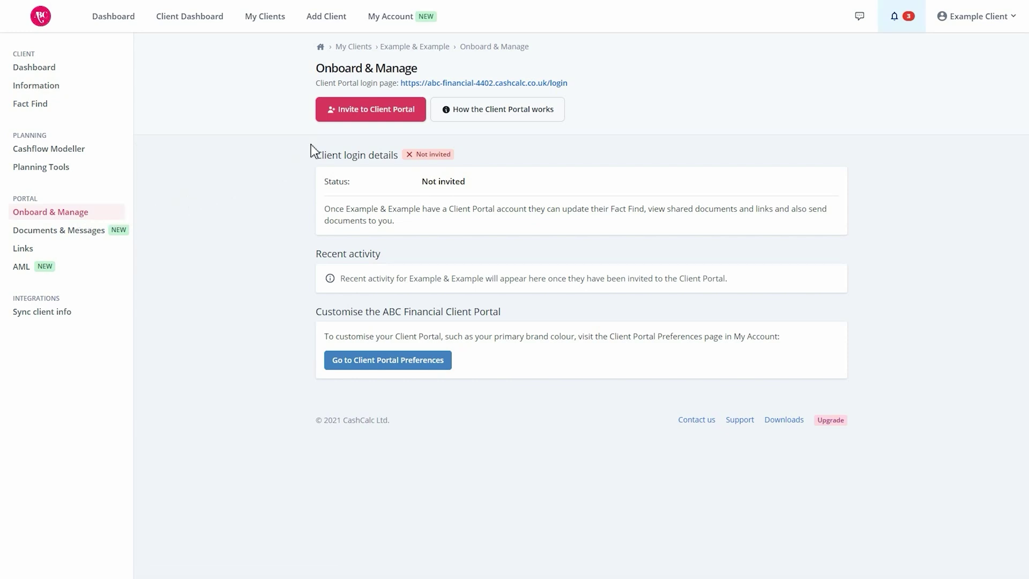
click(345, 117)
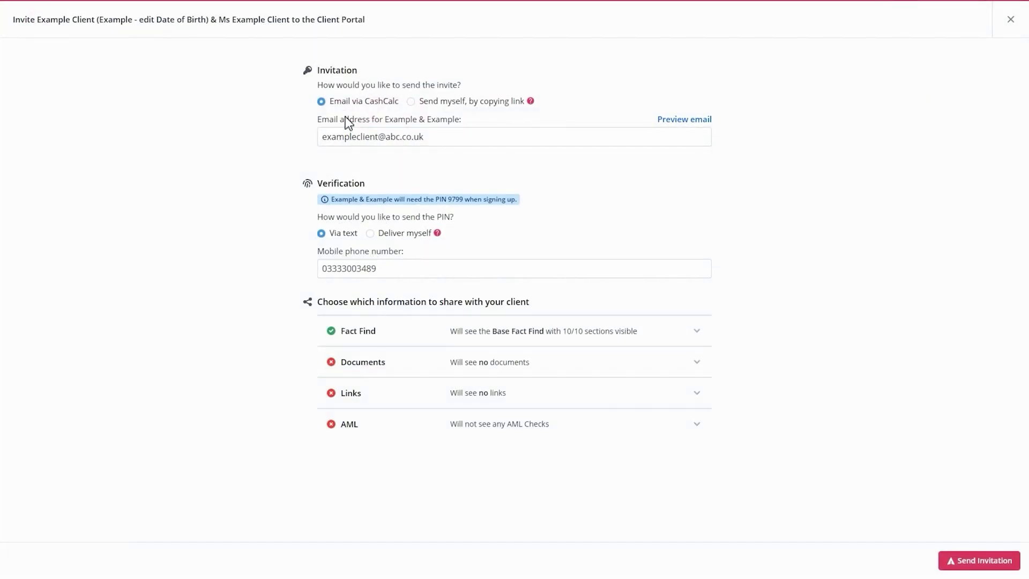
Choose Deliver myself for the PIN, check the shared Fact Find sections, and send the invitation.
click(370, 234)
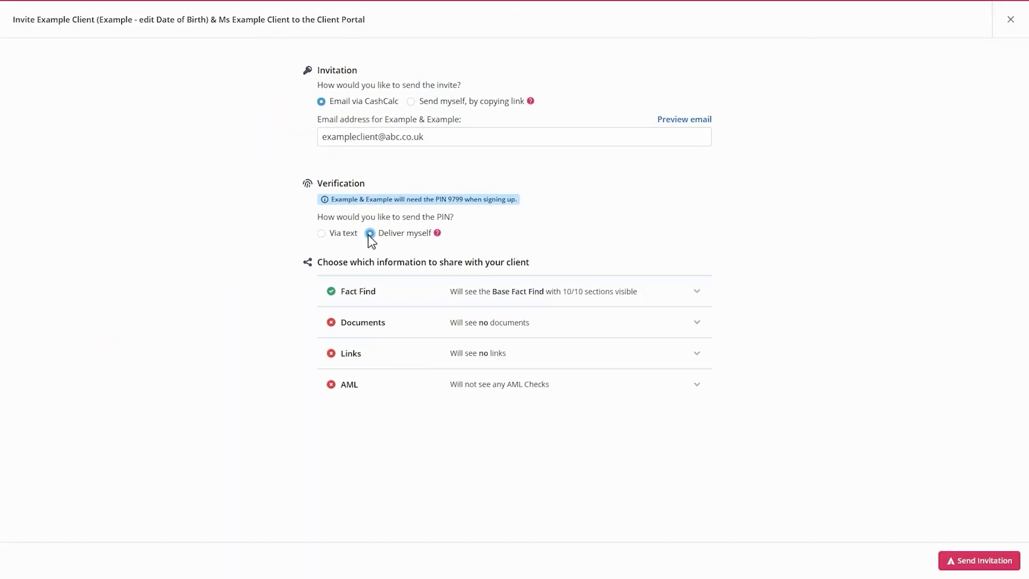
click(669, 297)
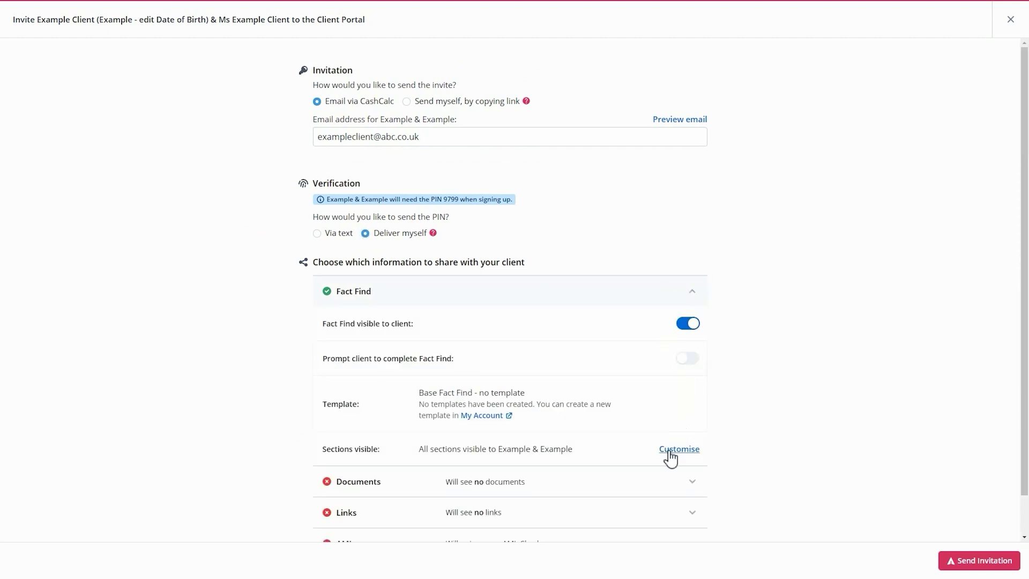
click(674, 452)
click(687, 89)
scroll(709, 290, down, 1)
click(972, 563)
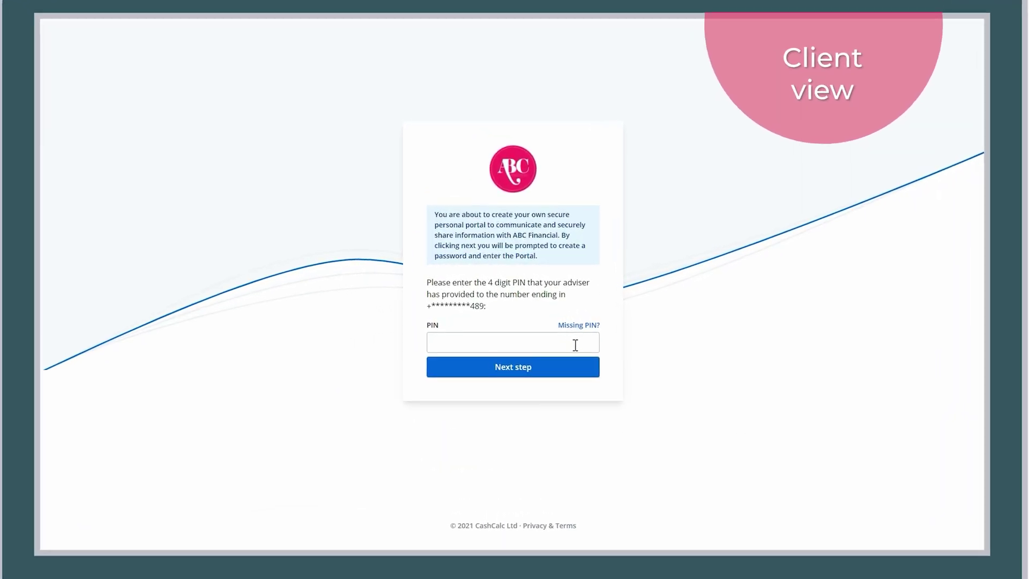
Enter the adviser's 4-digit PIN, then set and confirm a password to create the portal account.
click(582, 353)
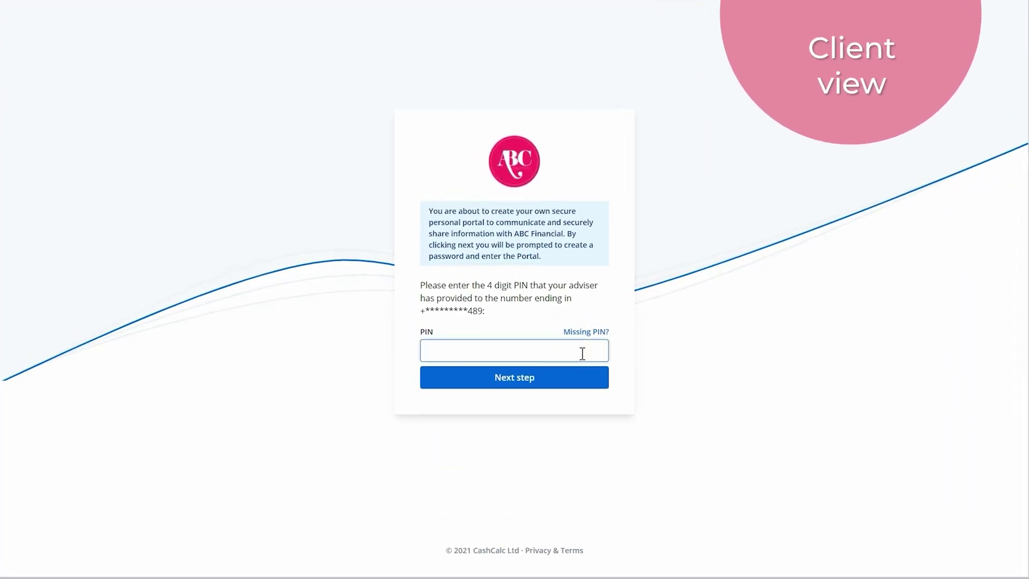
text(9799)
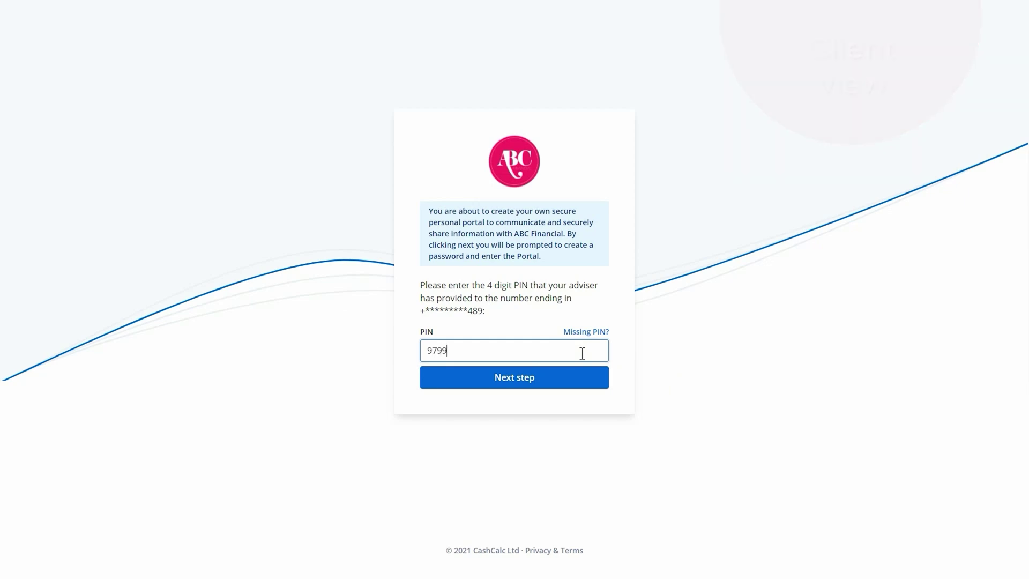
click(555, 383)
text(Example12345)
key(Tab)
text(Example12345)
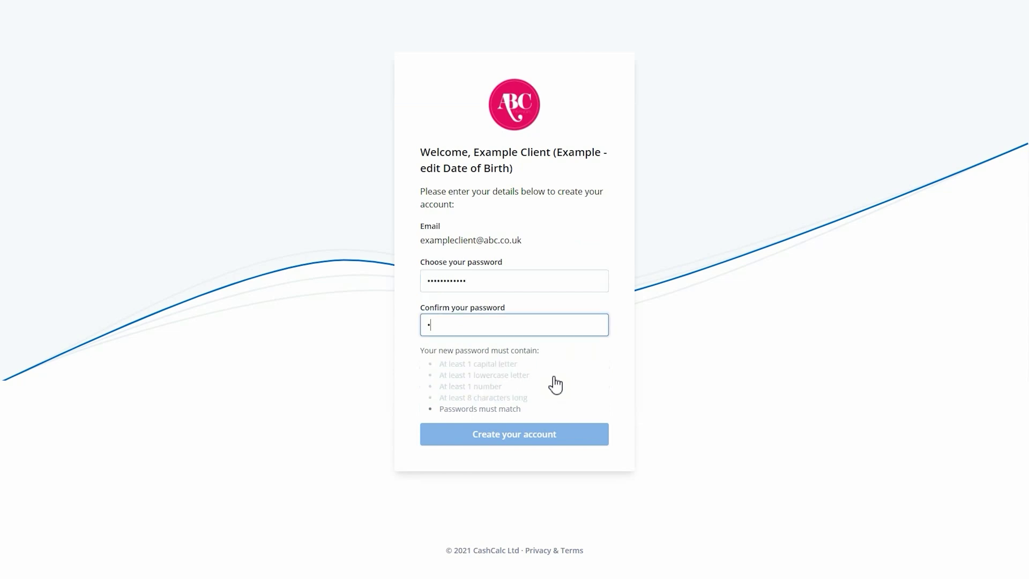
click(575, 440)
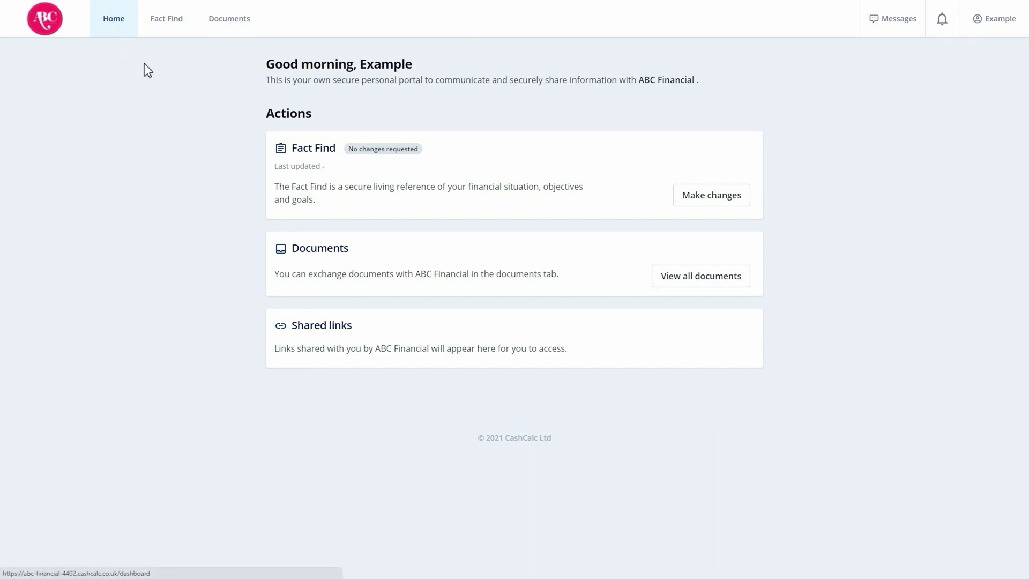
Consent to data sharing, work through the Fact Find sections, and submit them to the adviser.
click(701, 205)
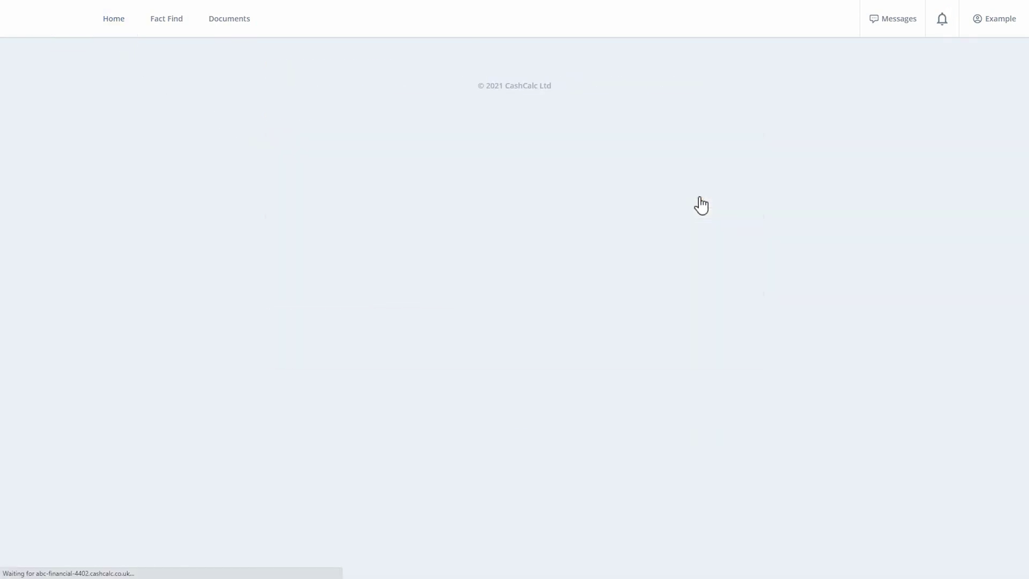
click(453, 332)
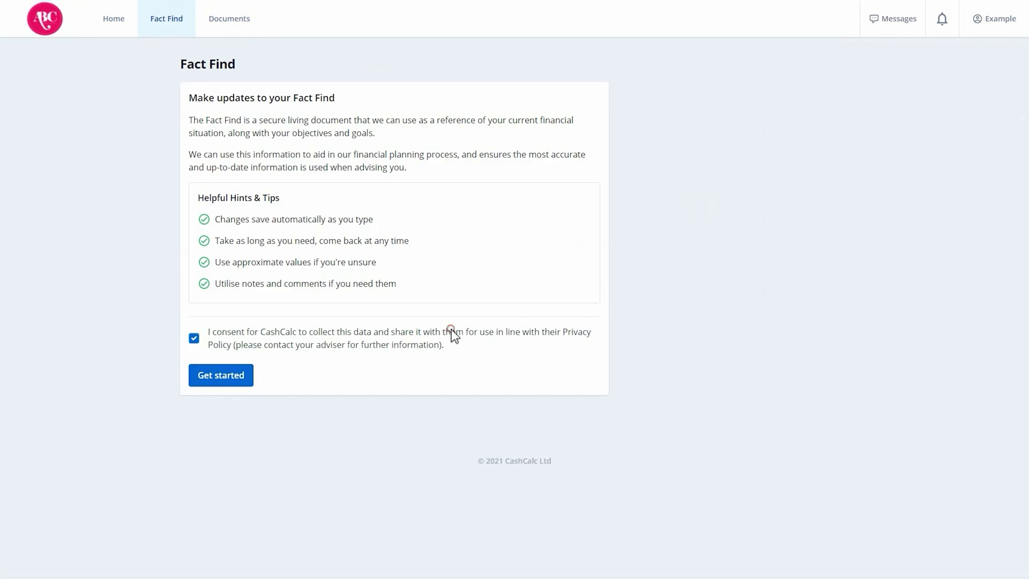
click(240, 380)
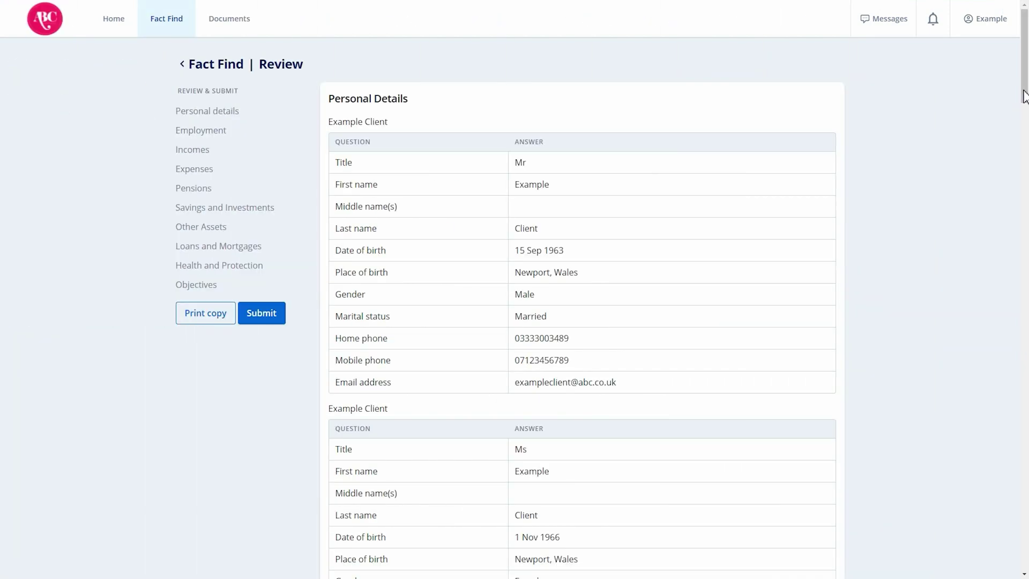
mouse_move(1023, 96)
mouse_down()
mouse_move(1024, 557)
mouse_move(1013, 572)
mouse_up()
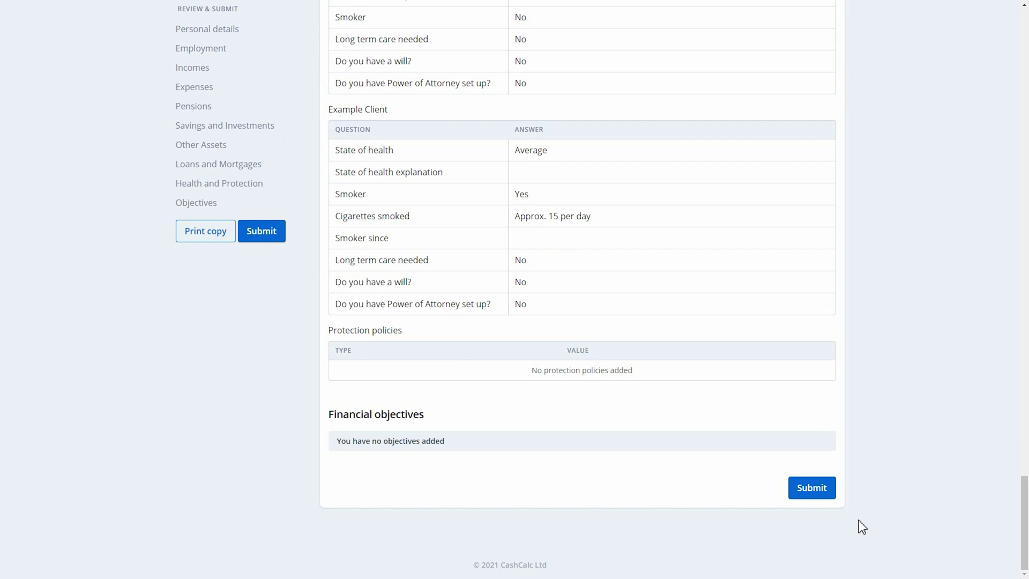
click(828, 492)
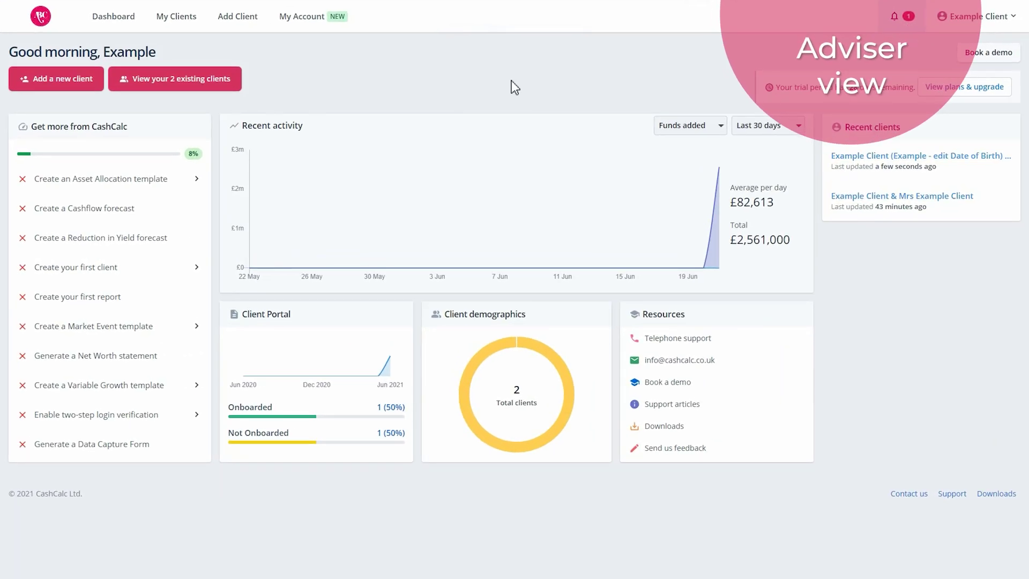
Open the Fact Find notification, compare the submitted values, and choose Save & proceed.
click(907, 26)
mouse_move(943, 88)
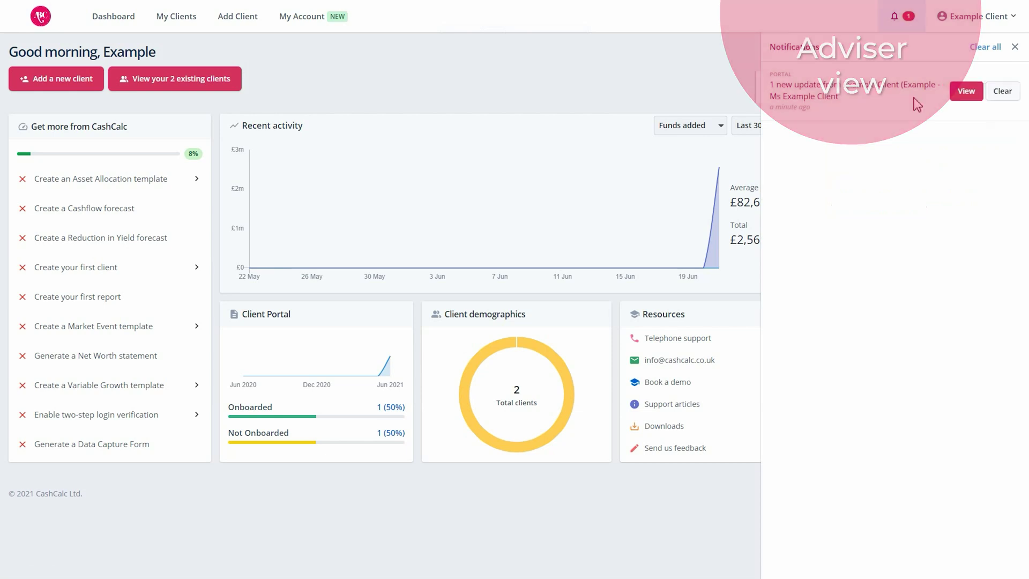
click(966, 92)
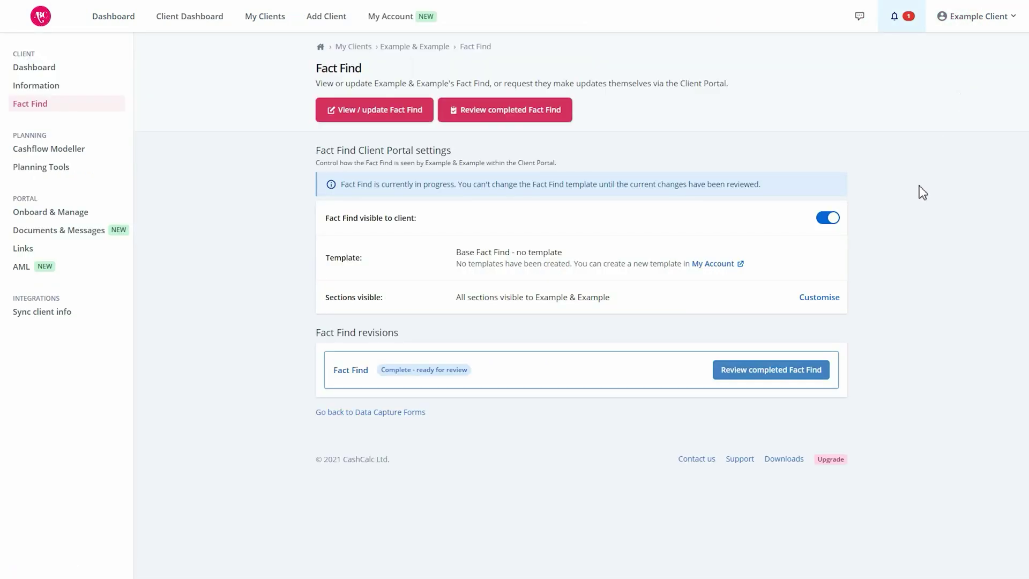
click(746, 371)
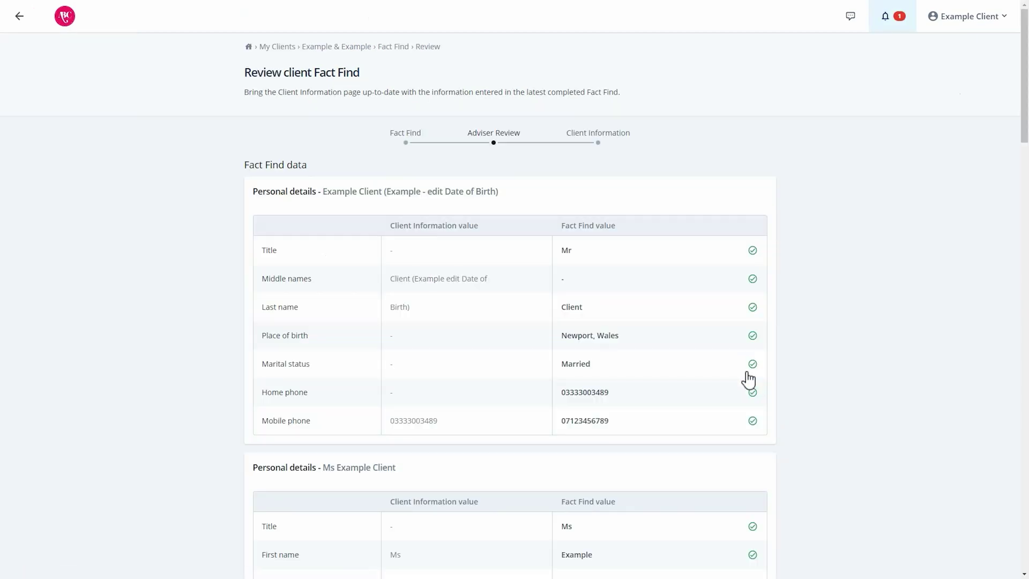
mouse_move(1024, 108)
mouse_down()
mouse_move(1024, 413)
mouse_move(1008, 524)
mouse_move(996, 530)
mouse_up()
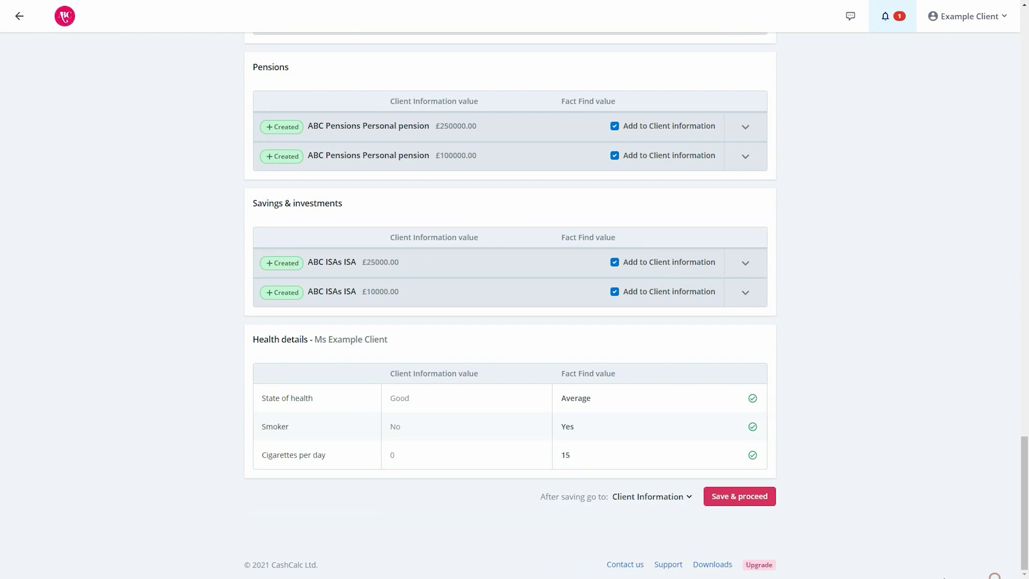
click(718, 501)
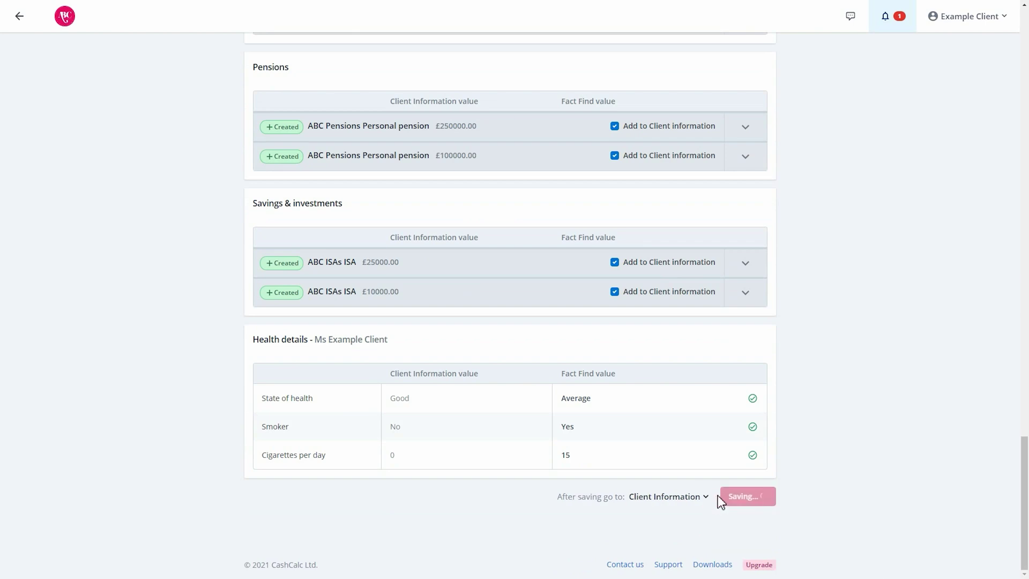